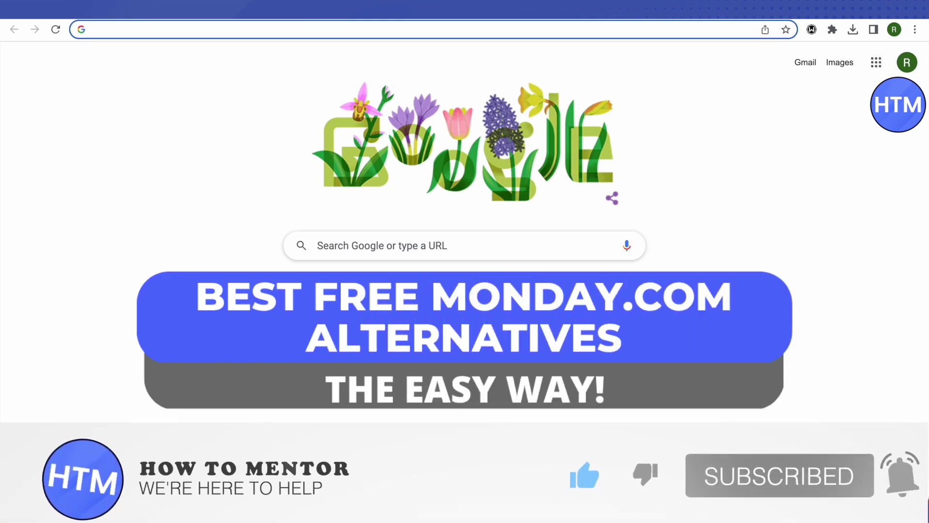
Find the monday.com website through a web search for "Monday.com" and look over its homepage.
text(Monday.com)
key(Return)
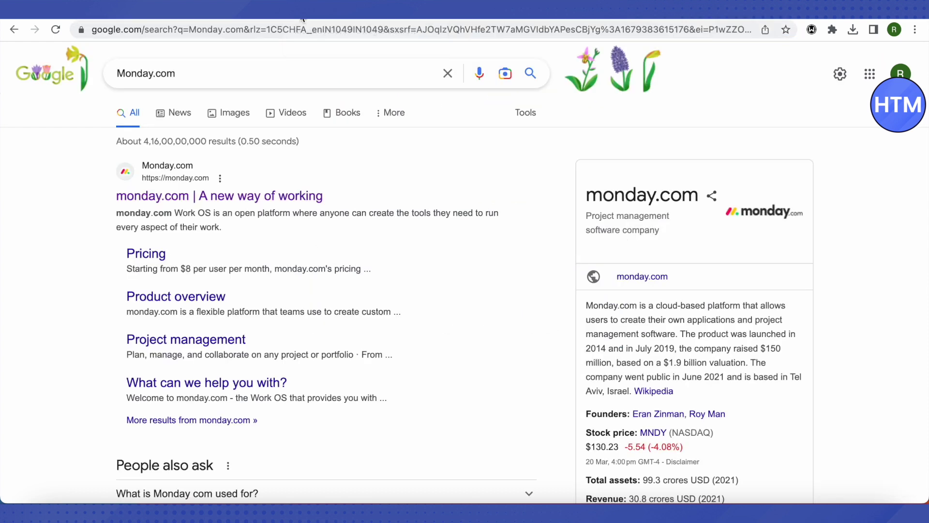
click(252, 196)
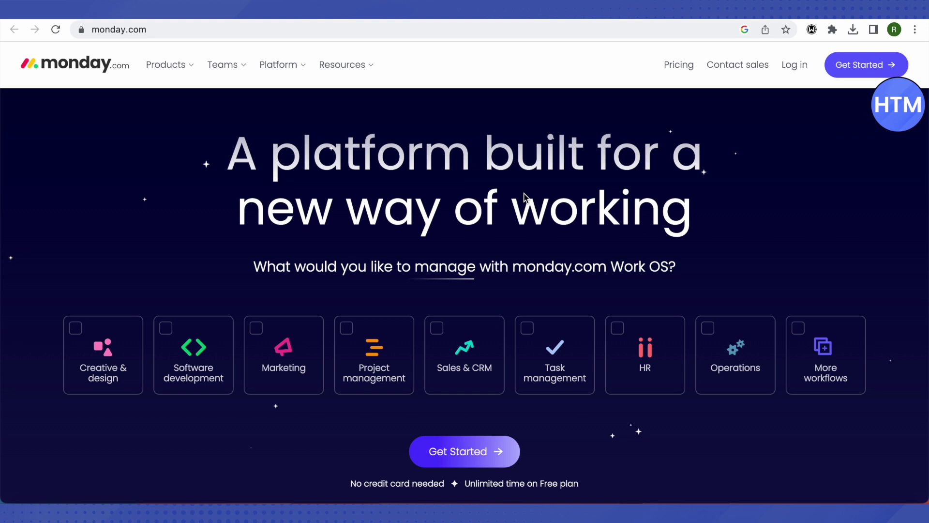
scroll(585, 191, down, 5)
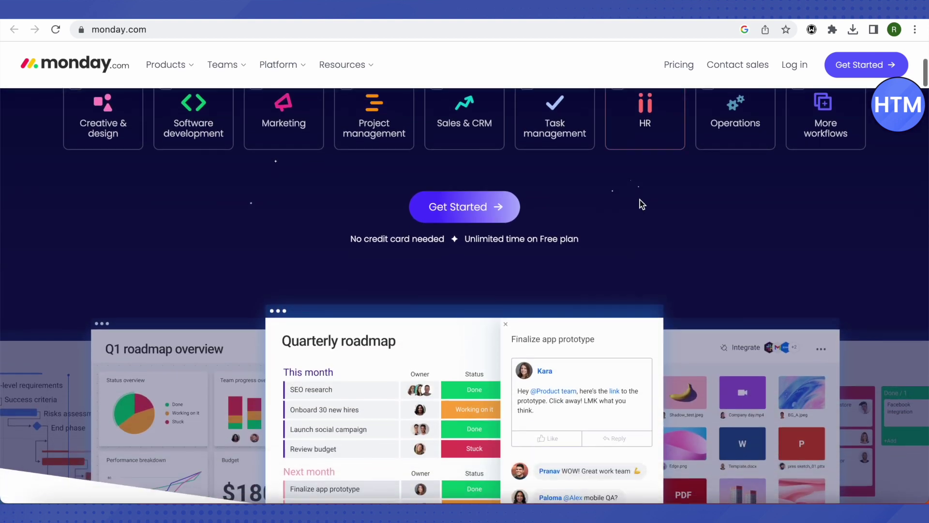
scroll(640, 200, down, 3)
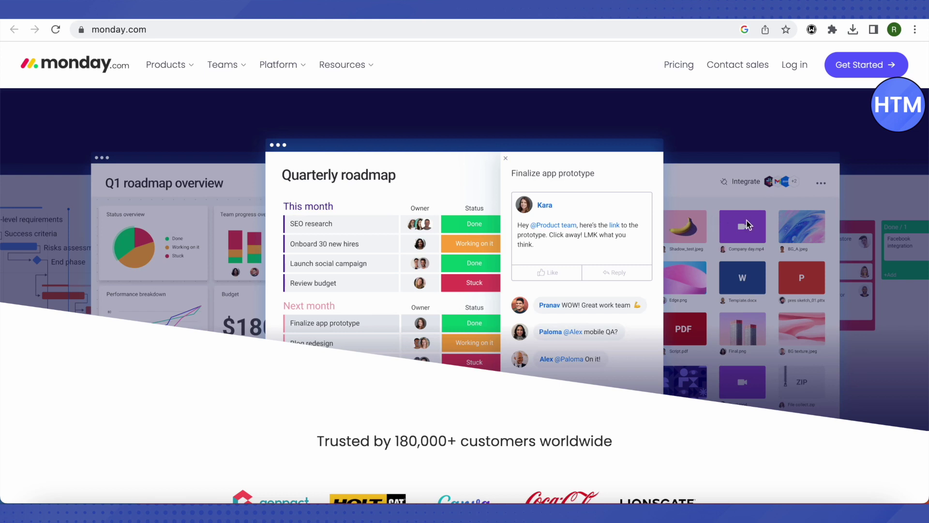
scroll(769, 223, down, 5)
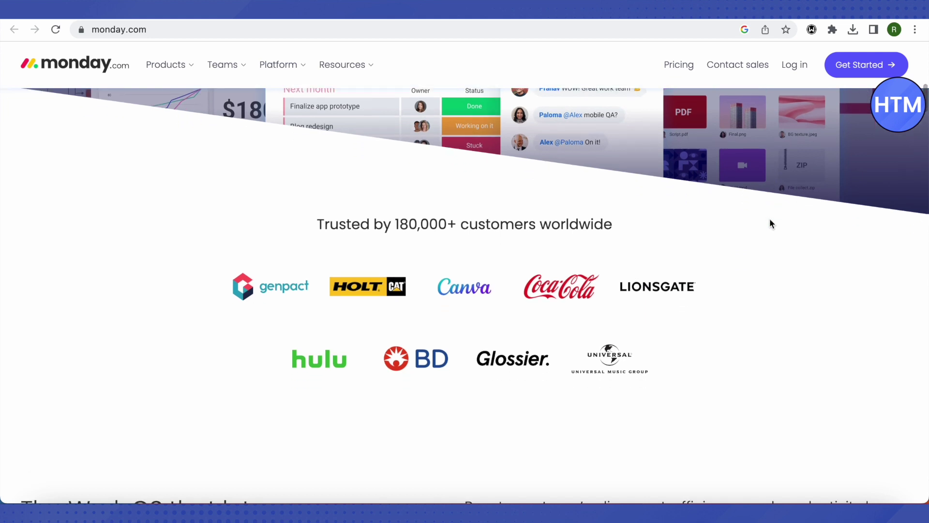
scroll(770, 220, up, 10)
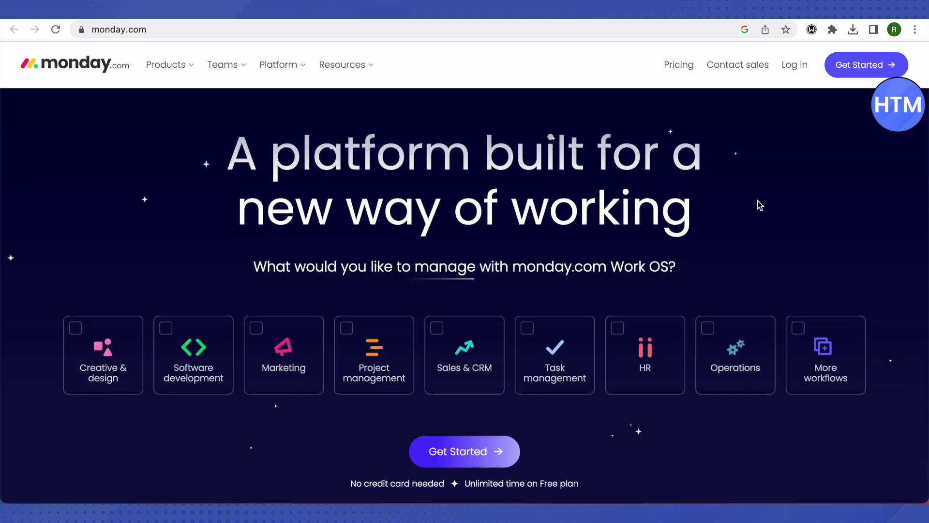
Switch to Trello and open the Youtube board from the Different Nazariya workspace's boards.
click(431, 10)
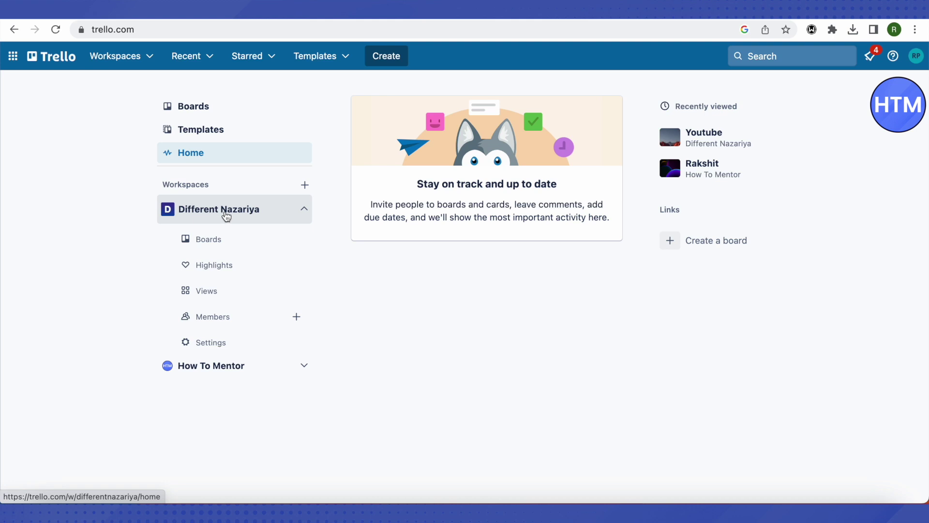
click(204, 244)
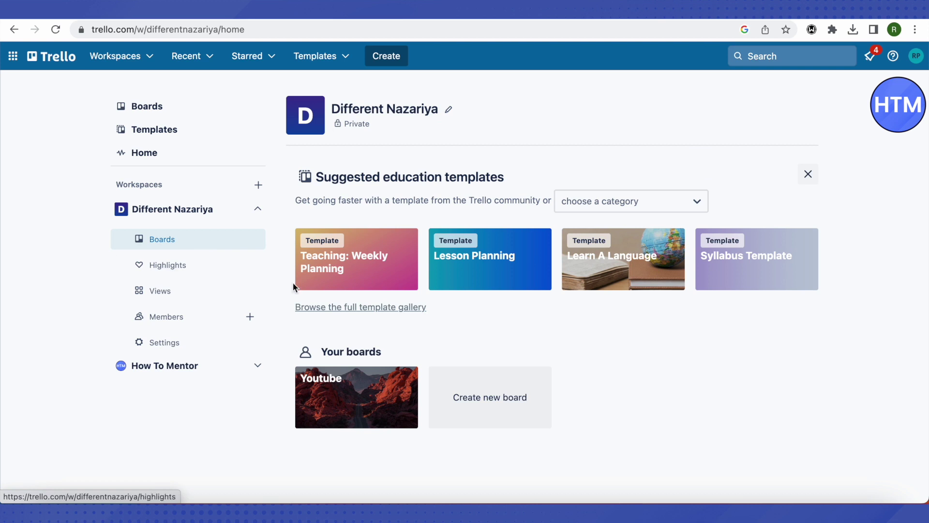
scroll(407, 428, down, 1)
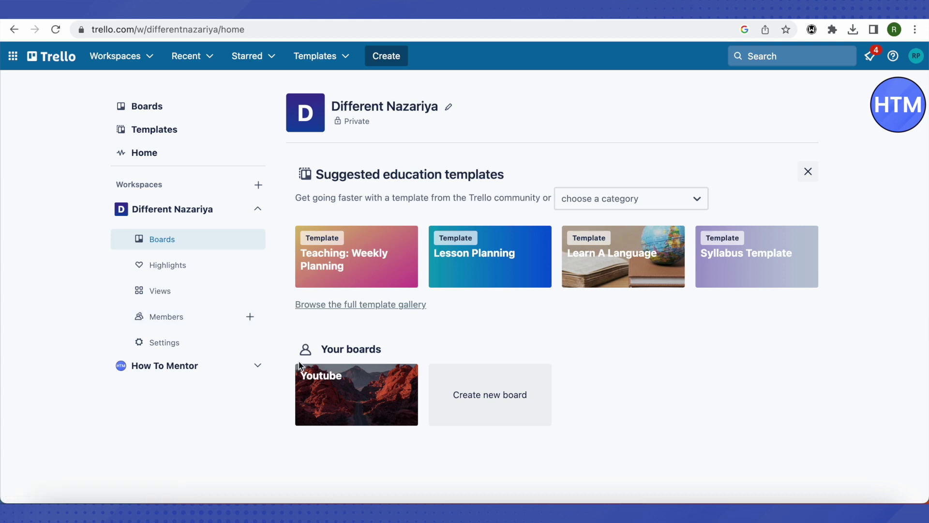
click(347, 398)
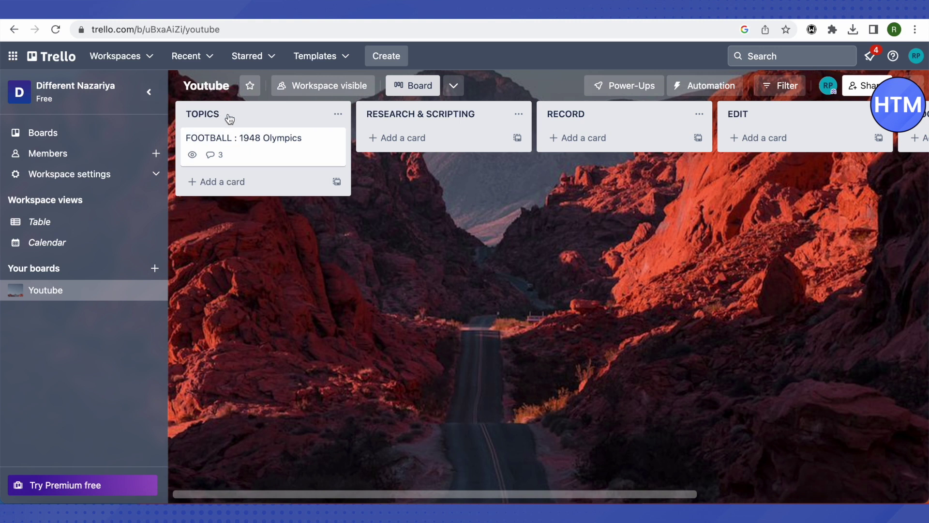
Examine the actions available for the TOPICS list and open its title for editing.
click(338, 114)
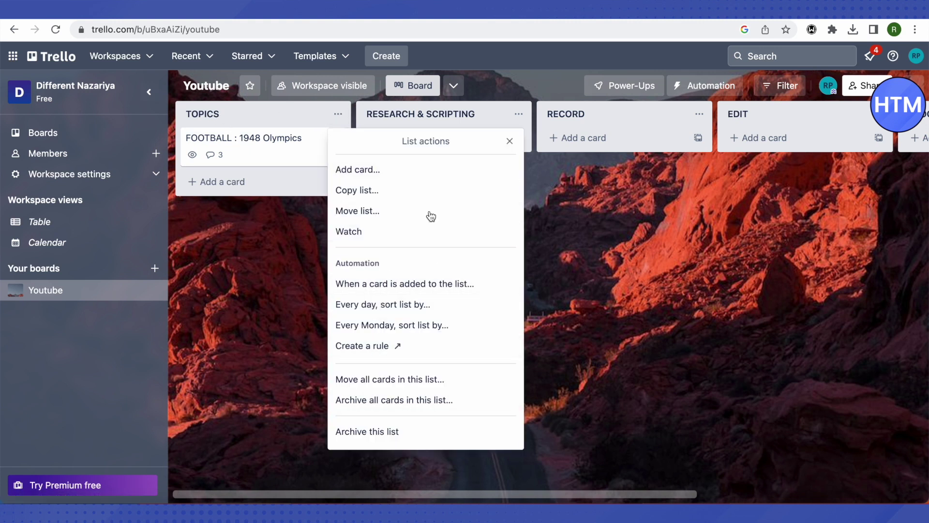
click(273, 258)
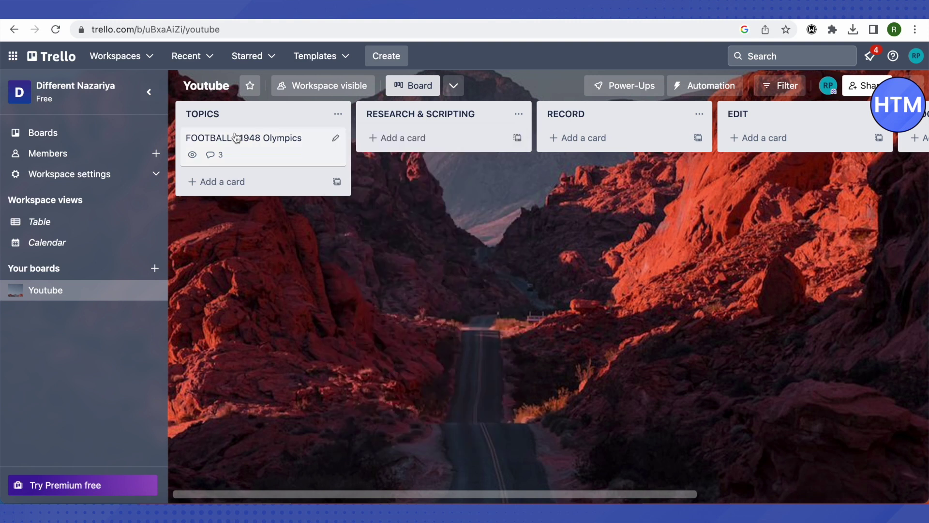
click(225, 114)
click(226, 113)
drag(227, 113, 183, 114)
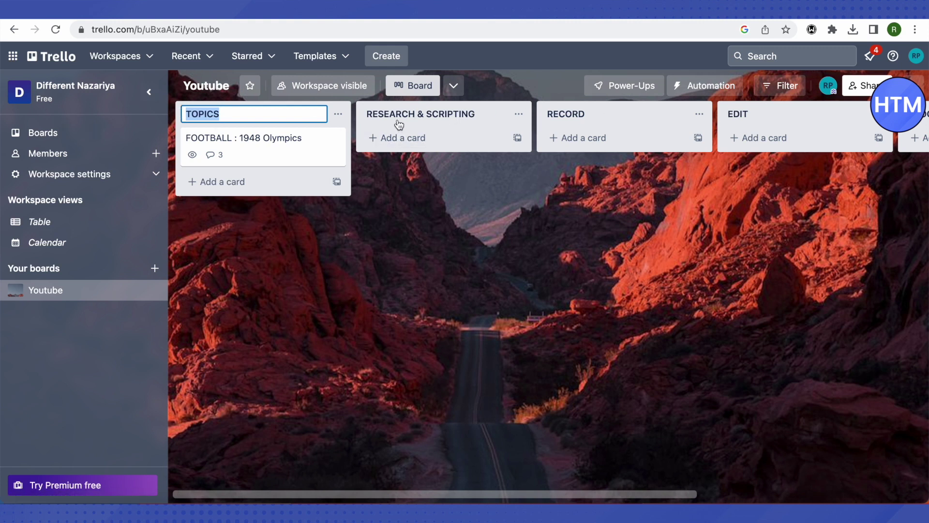
click(265, 232)
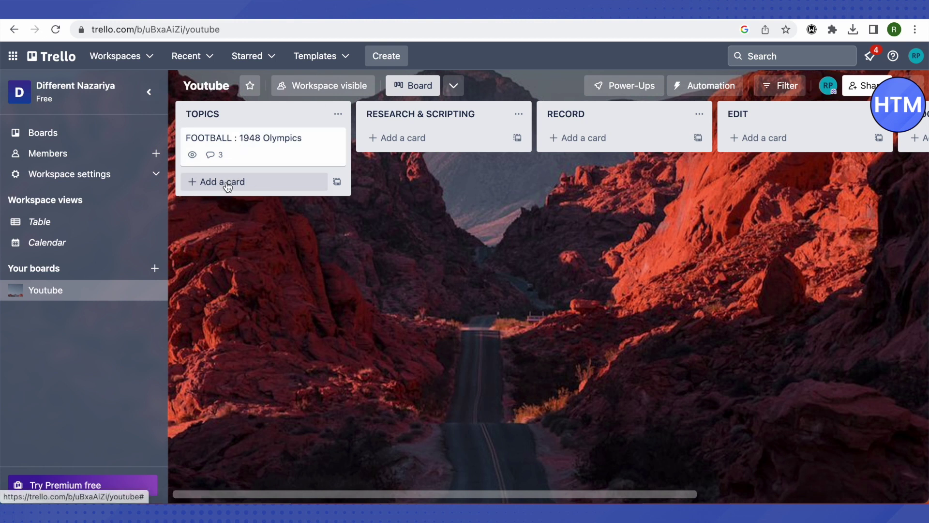
Read through the details and comments of the "FOOTBALL : 1948 Olympics" card in the TOPICS list and close it.
click(255, 153)
scroll(513, 218, down, 2)
scroll(469, 296, up, 2)
scroll(464, 296, down, 3)
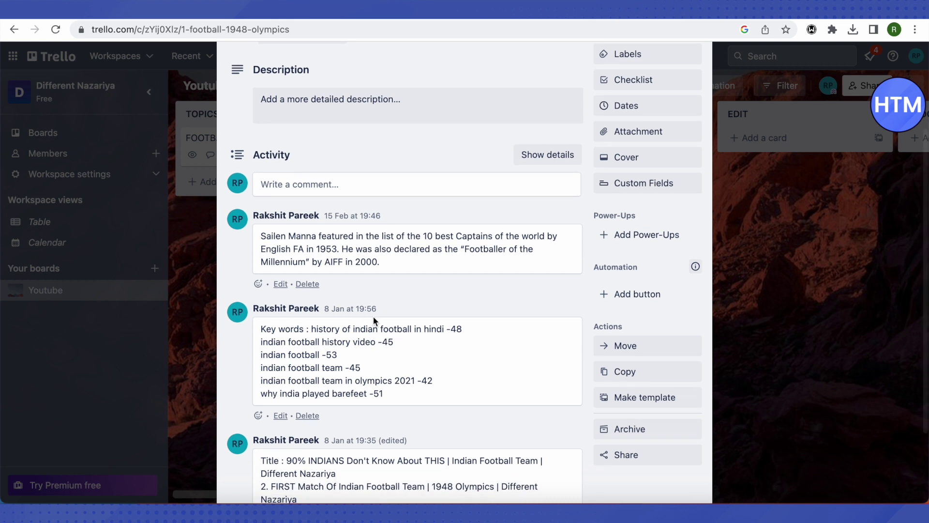
scroll(405, 307, down, 3)
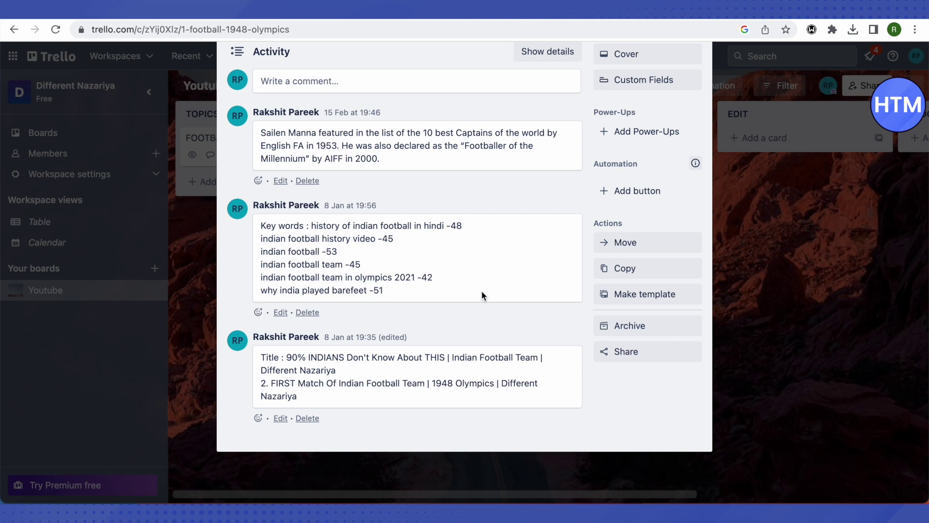
scroll(482, 293, up, 5)
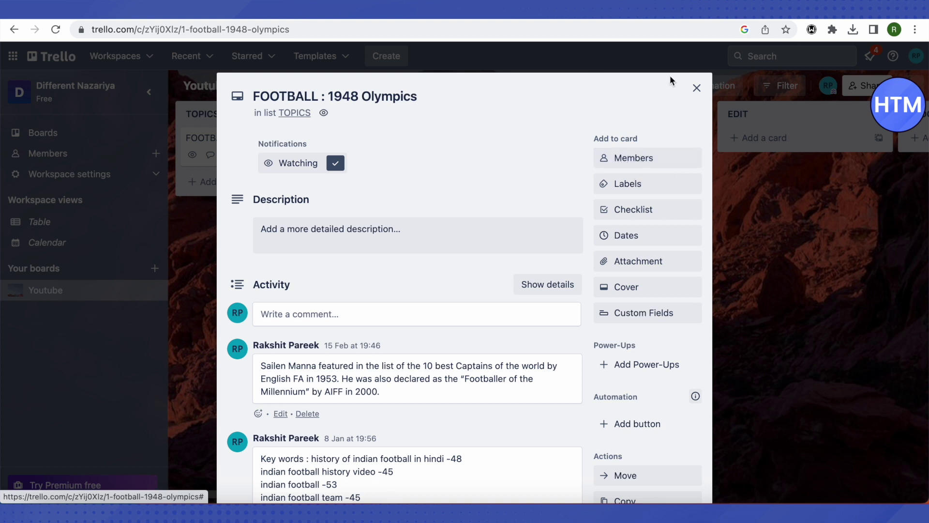
click(697, 88)
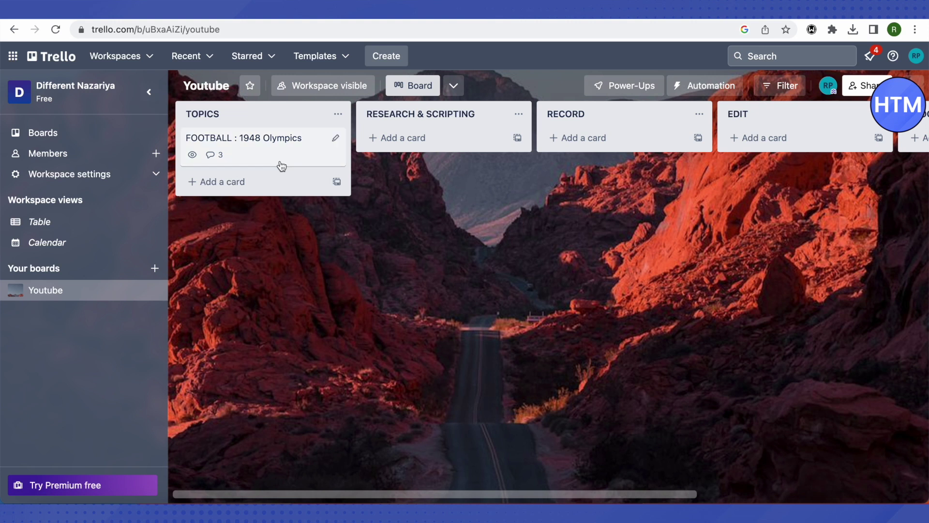
Move the "FOOTBALL : 1948 Olympics" card from TOPICS through RESEARCH & SCRIPTING and RECORD into the STOCK list.
drag(245, 150, 421, 154)
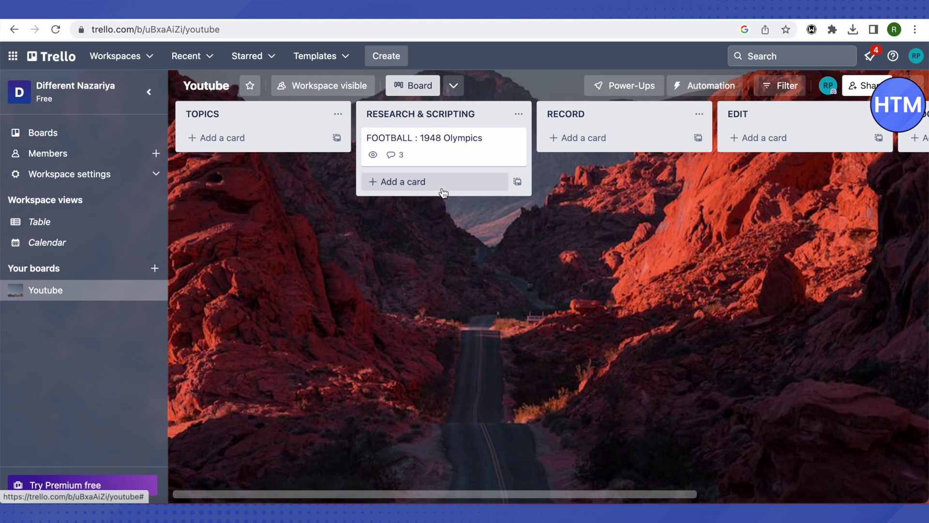
scroll(443, 193, right, 5)
scroll(444, 193, left, 5)
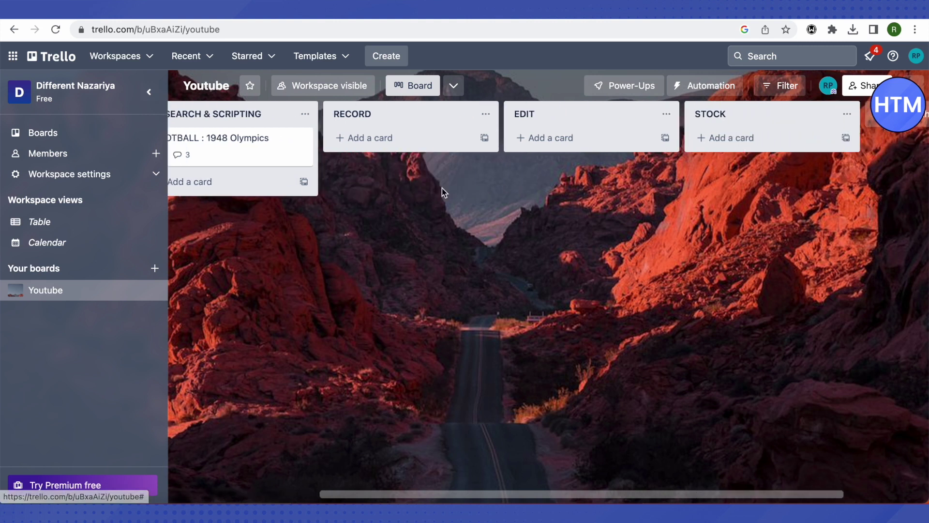
scroll(443, 191, right, 4)
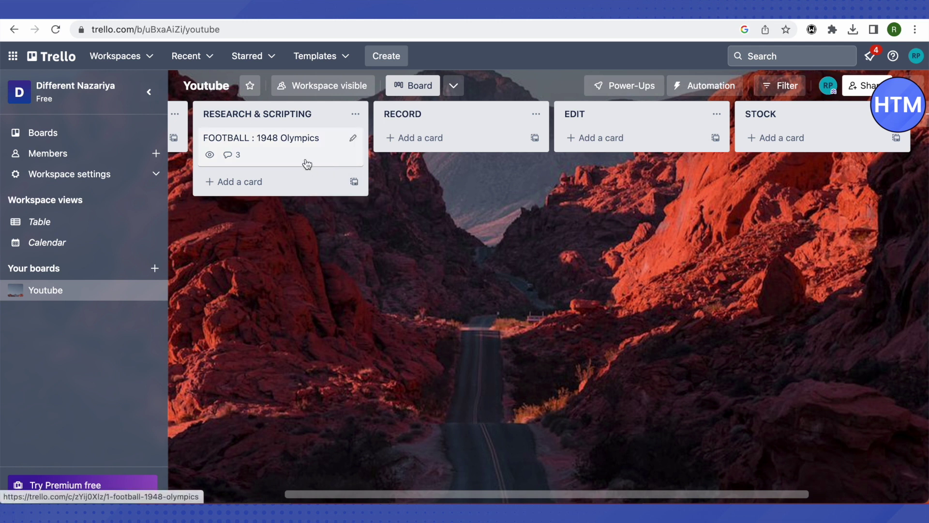
drag(259, 144, 440, 159)
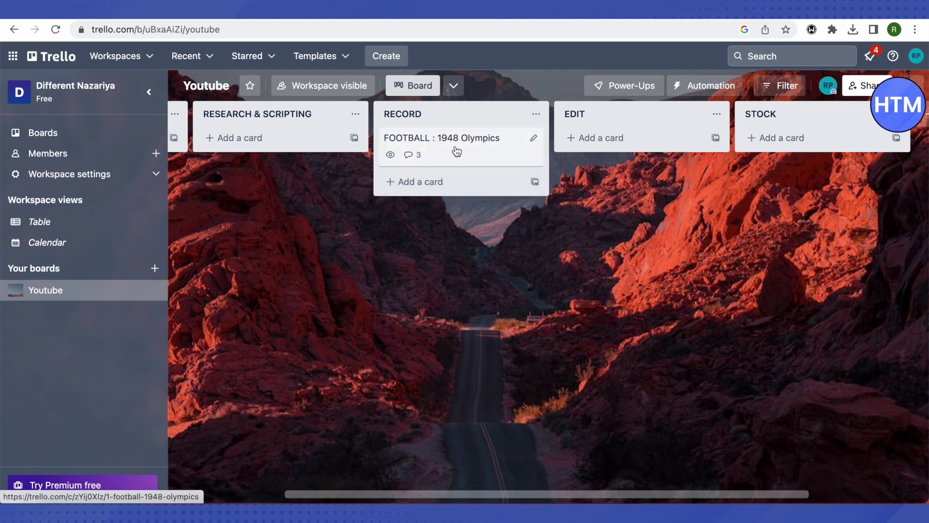
drag(457, 151, 835, 149)
scroll(678, 155, right, 4)
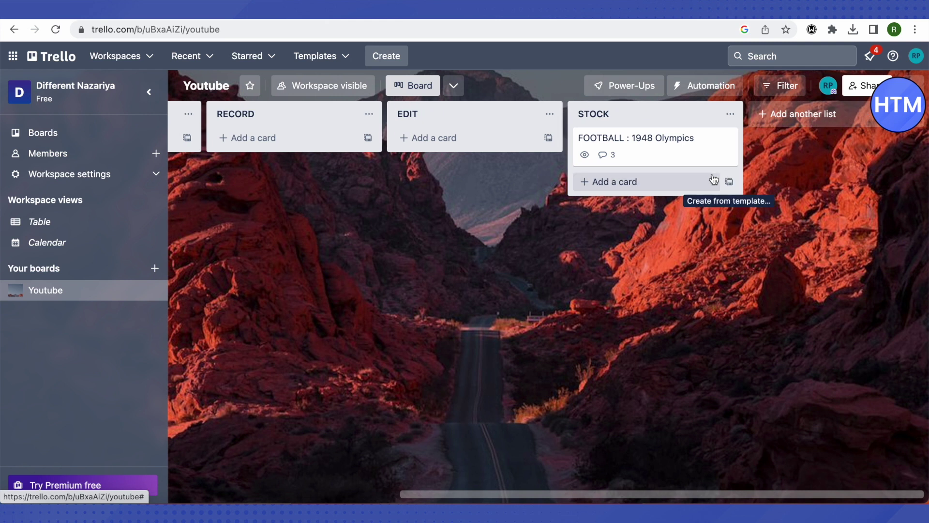
Add the green "Video Done" label to the "FOOTBALL : 1948 Olympics" card in STOCK and return to the board.
click(651, 144)
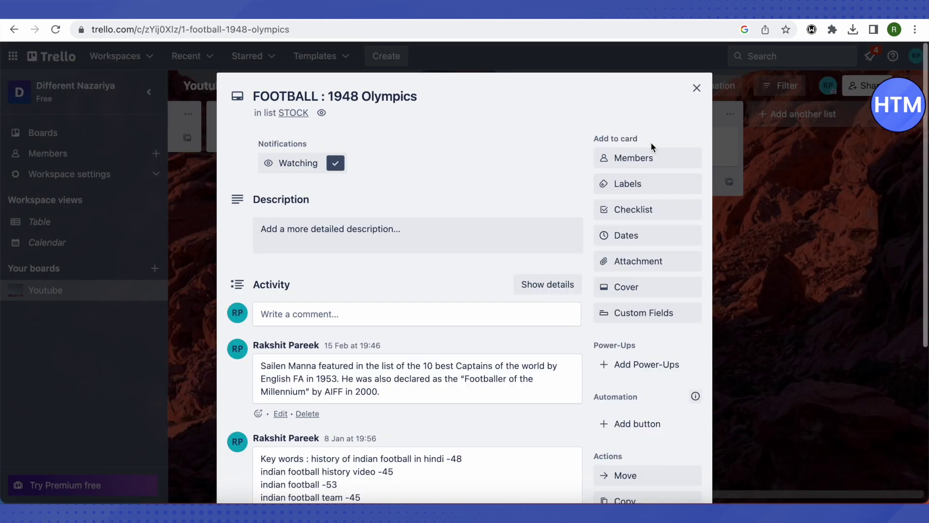
click(628, 185)
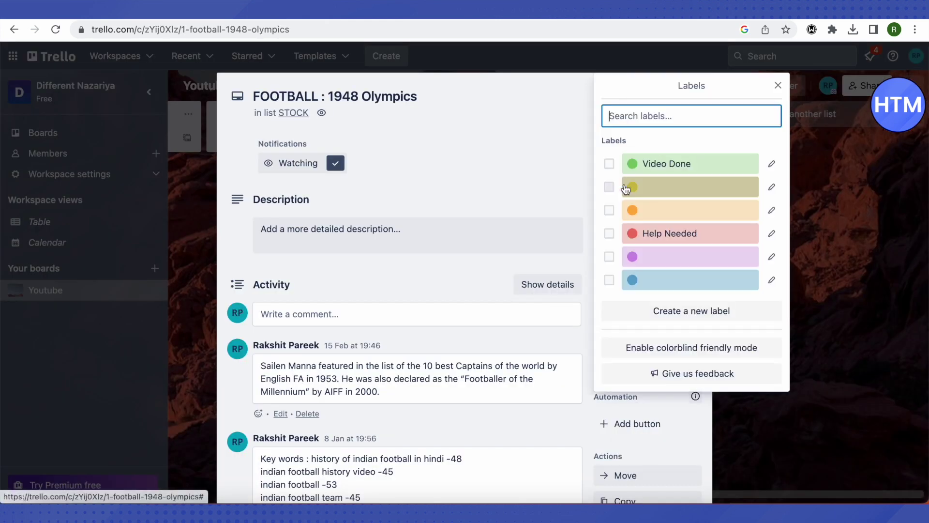
click(659, 163)
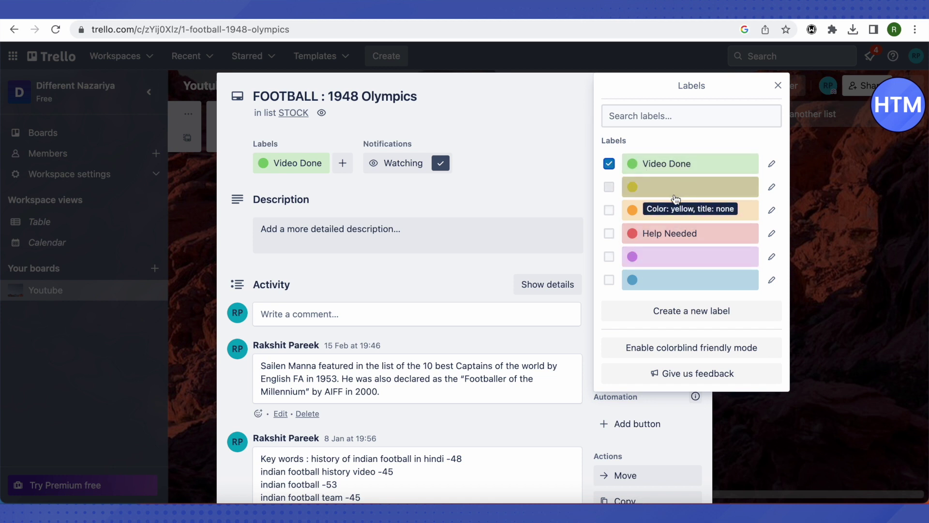
click(778, 85)
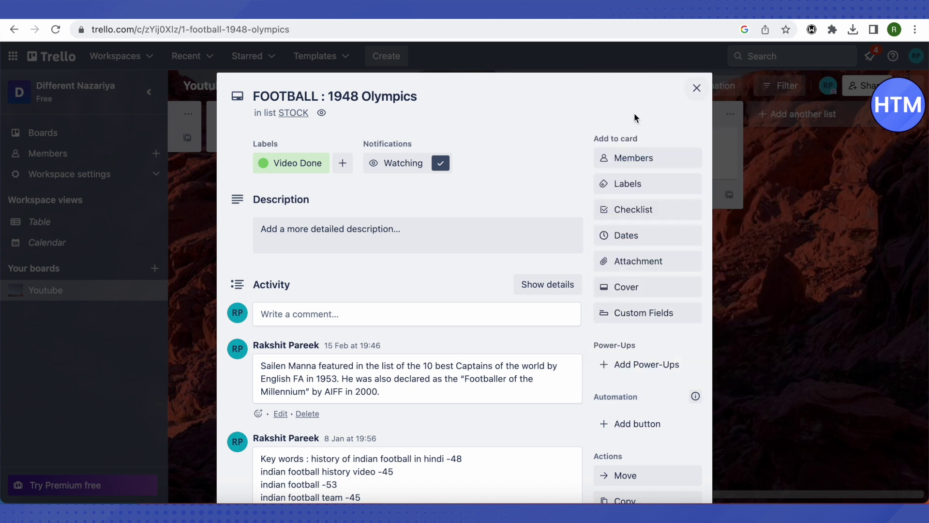
click(697, 87)
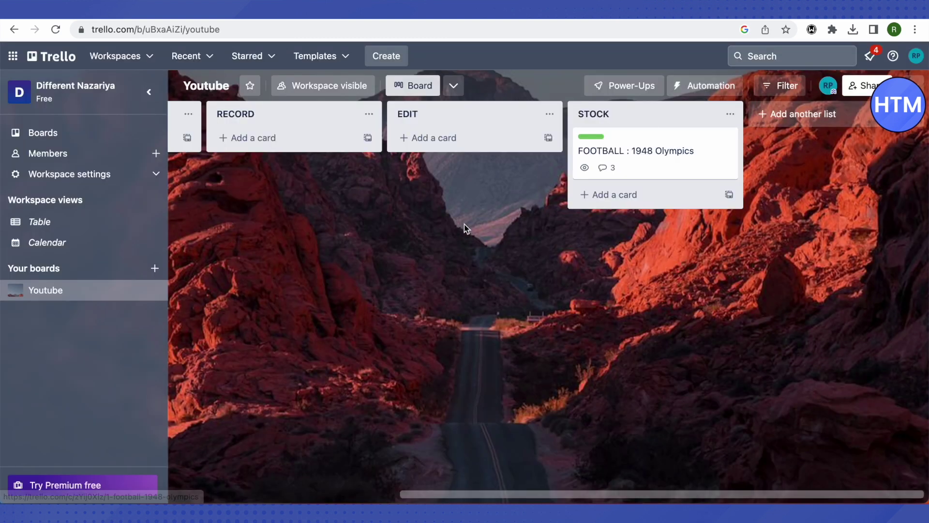
scroll(528, 206, left, 3)
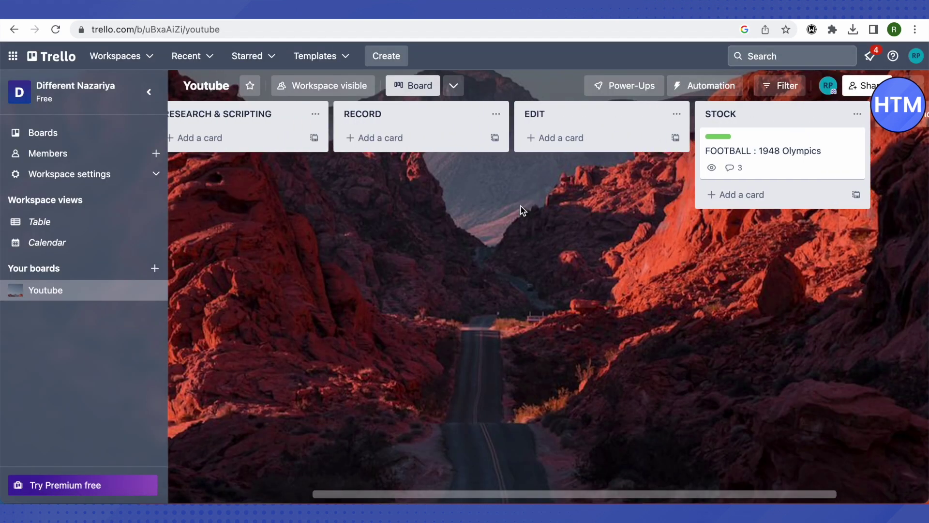
scroll(521, 206, left, 3)
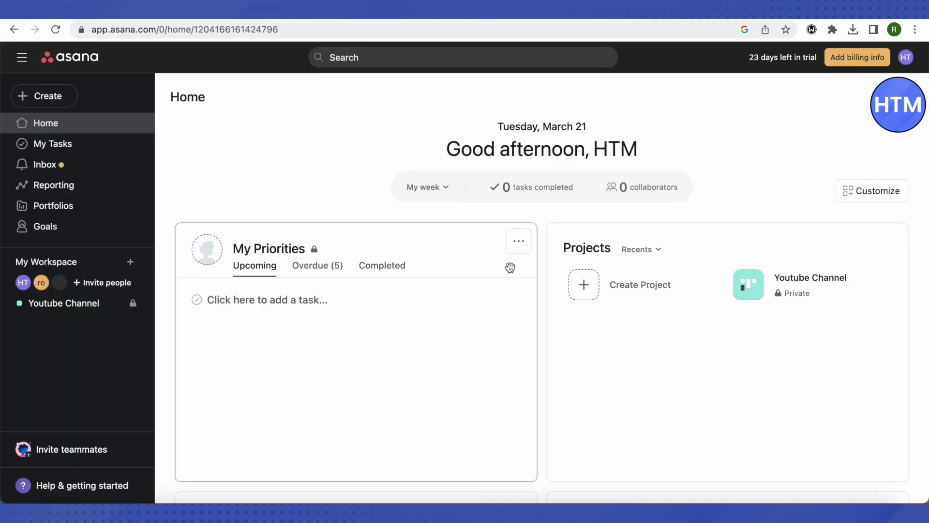
In Asana, look over the Home page, the My Tasks list and the Reporting page, dismissing the getting-started tip.
scroll(556, 258, down, 1)
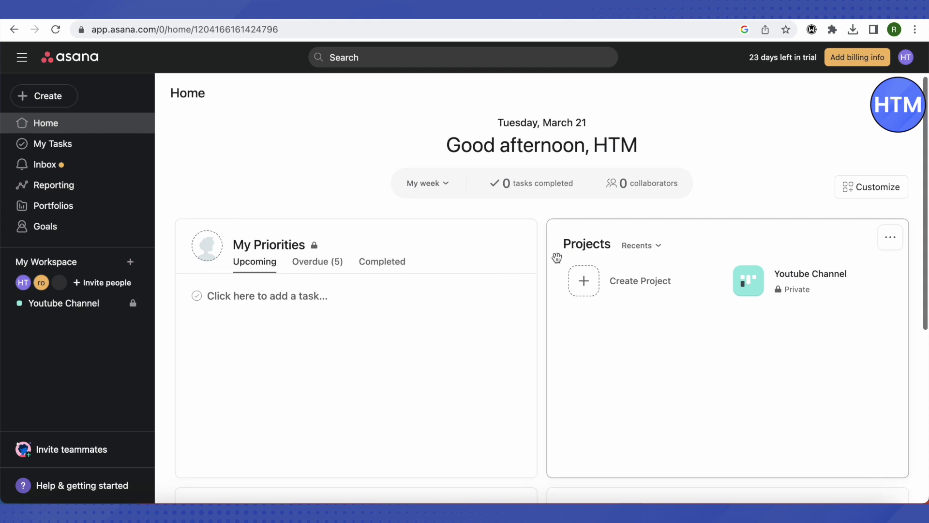
scroll(556, 258, down, 1)
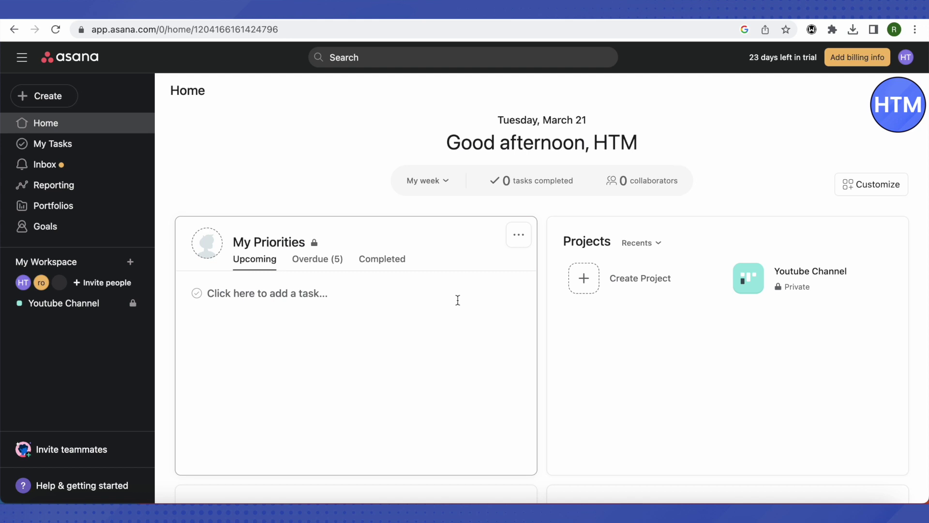
click(58, 145)
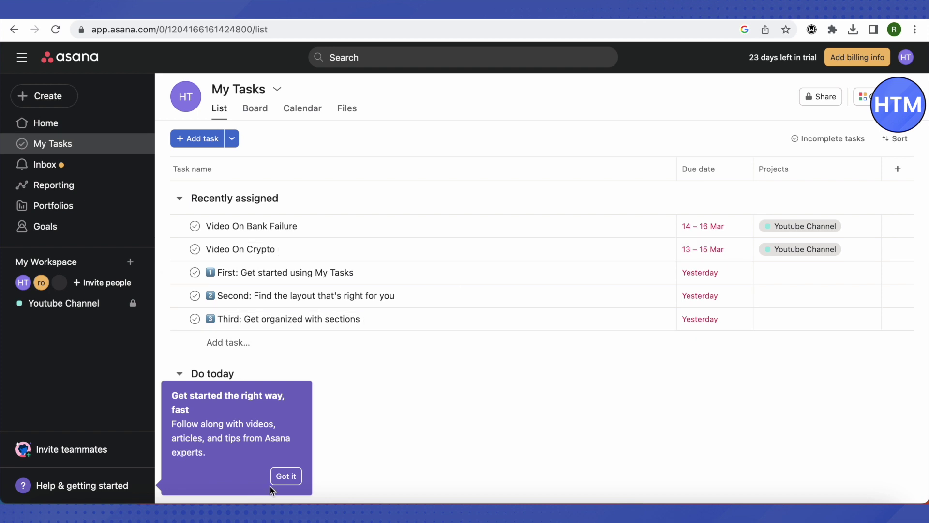
click(285, 478)
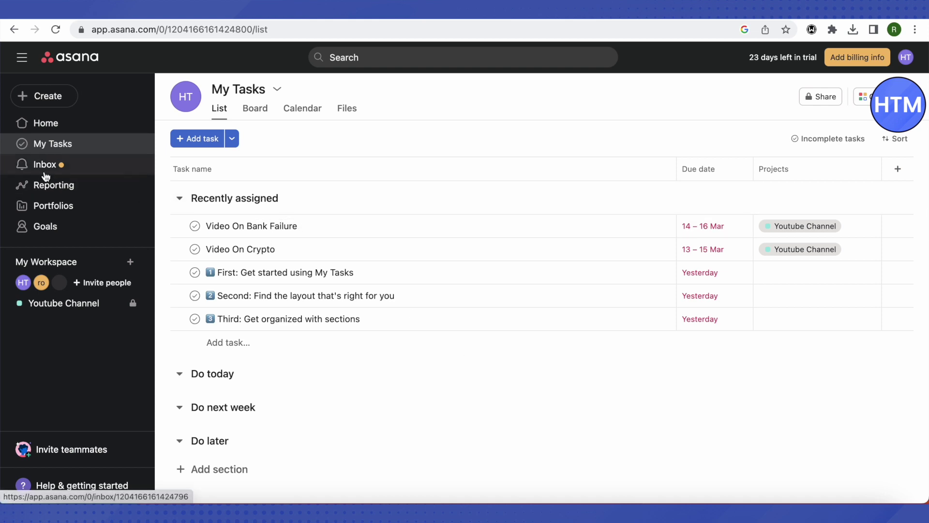
click(61, 190)
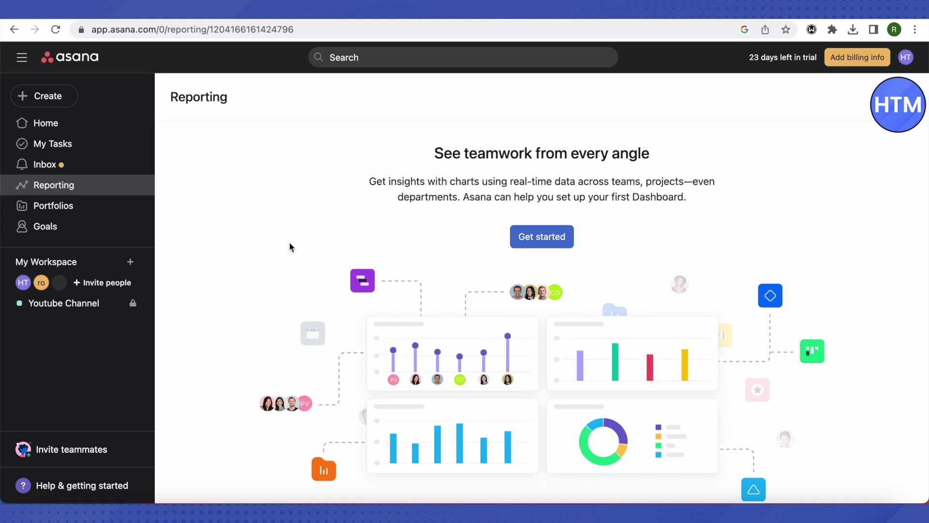
Switch to Smartsheet, check and close the notifications, and open "1. Task Sheet" from the Youtube Channel workspace.
click(534, 20)
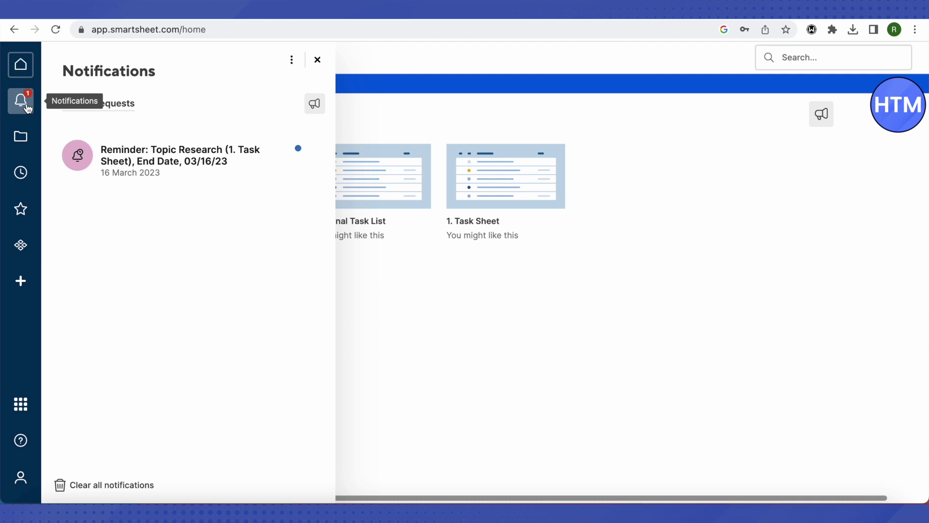
mouse_move(206, 183)
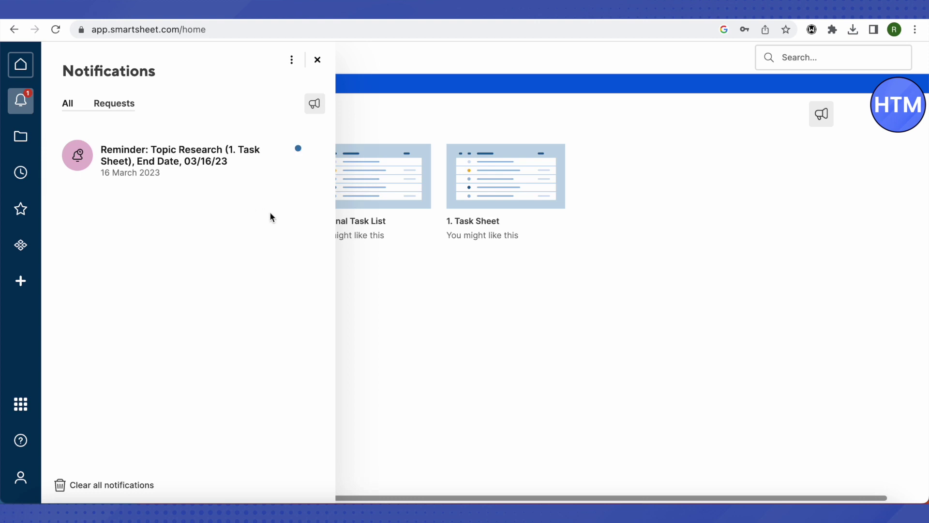
click(443, 292)
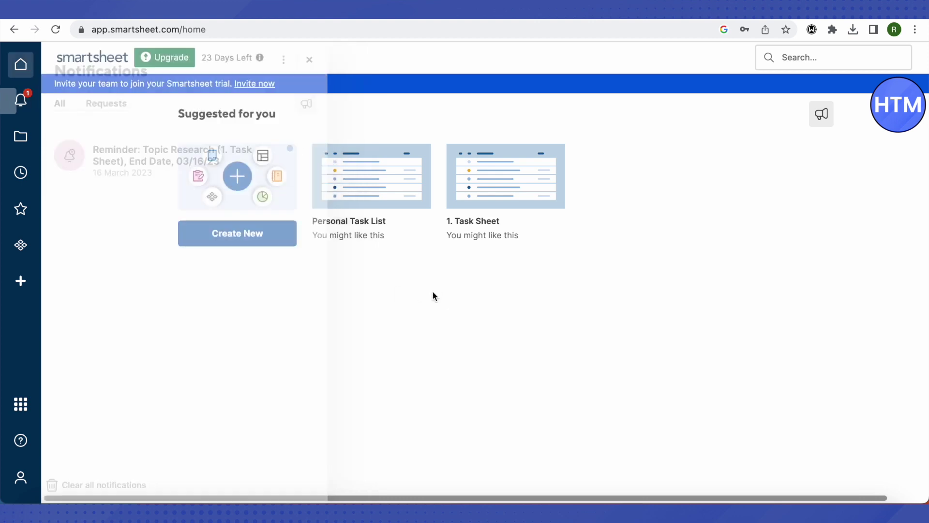
click(20, 139)
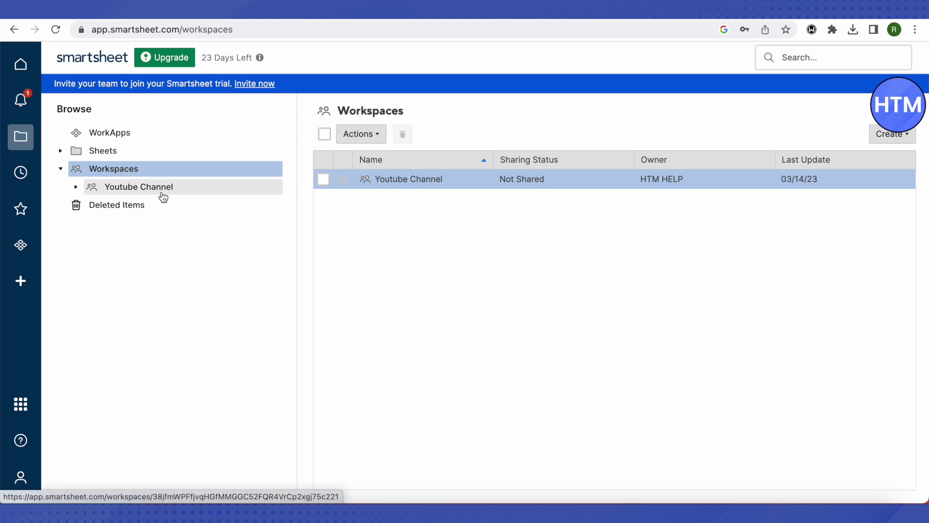
click(423, 183)
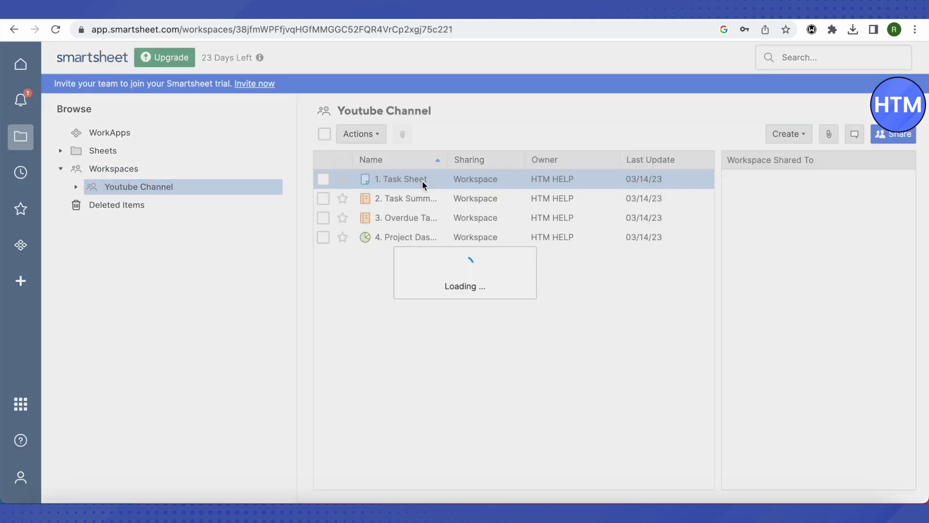
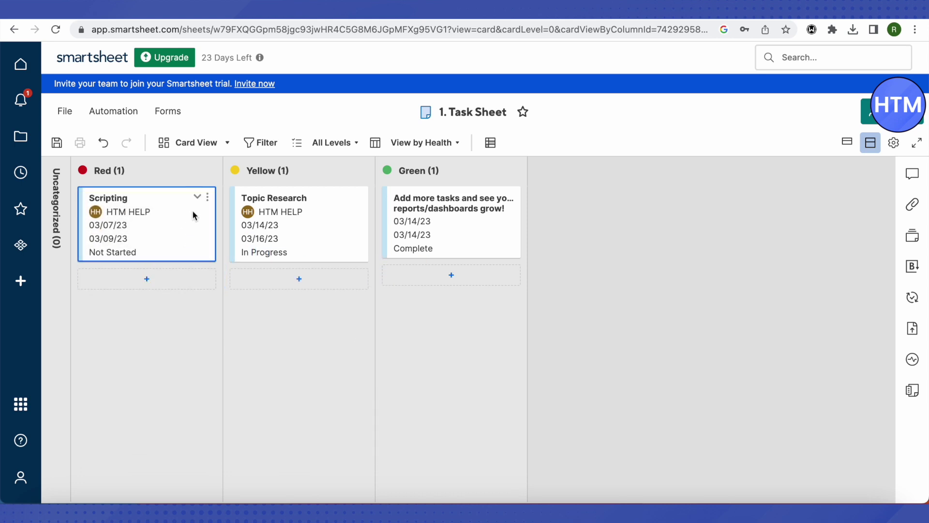
View the task sheet in Grid View and Gantt View and return it to Card View.
click(214, 146)
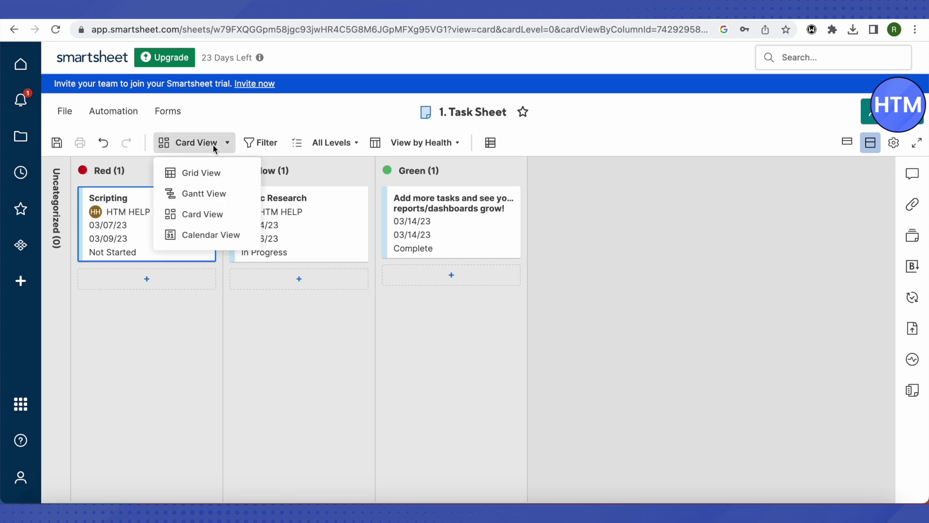
click(206, 173)
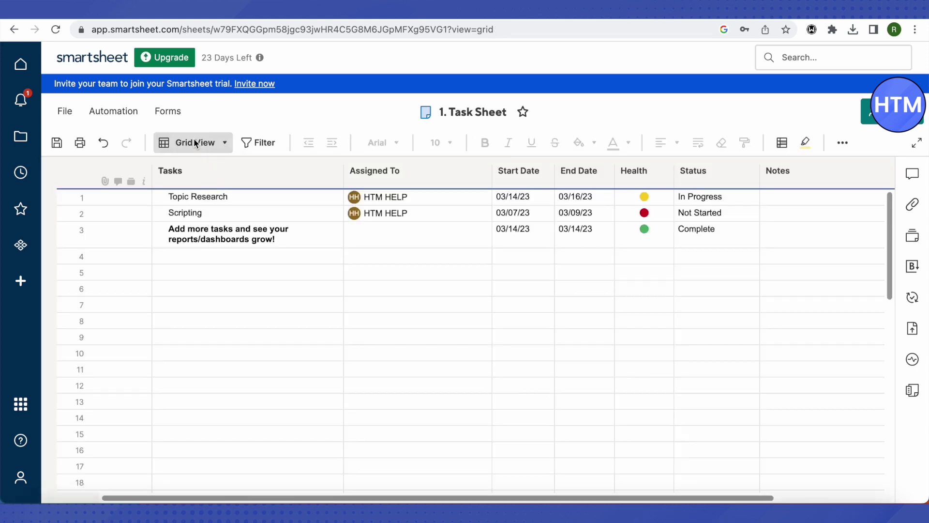
click(196, 143)
click(204, 192)
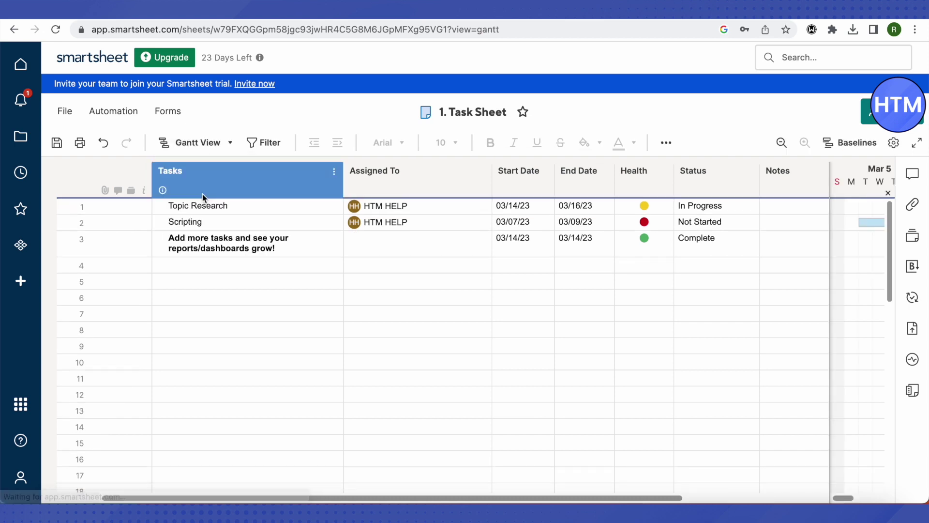
click(201, 142)
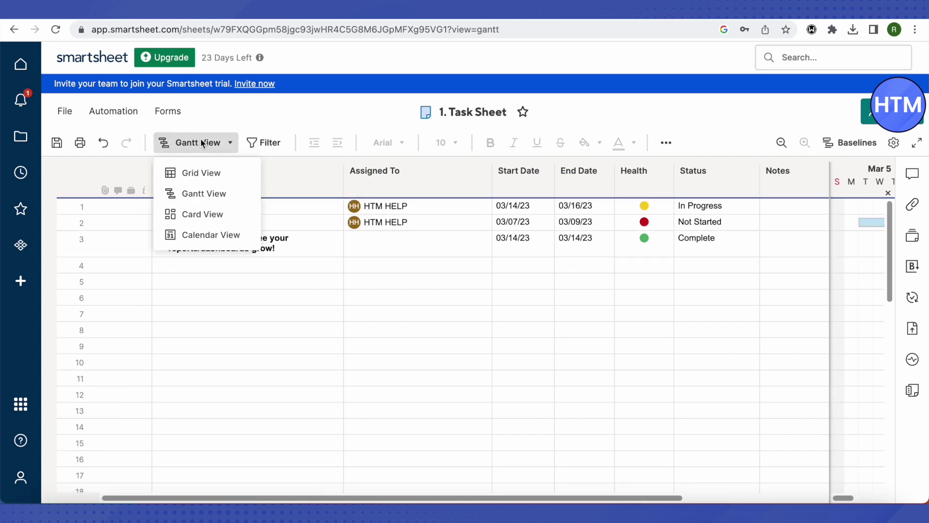
click(202, 214)
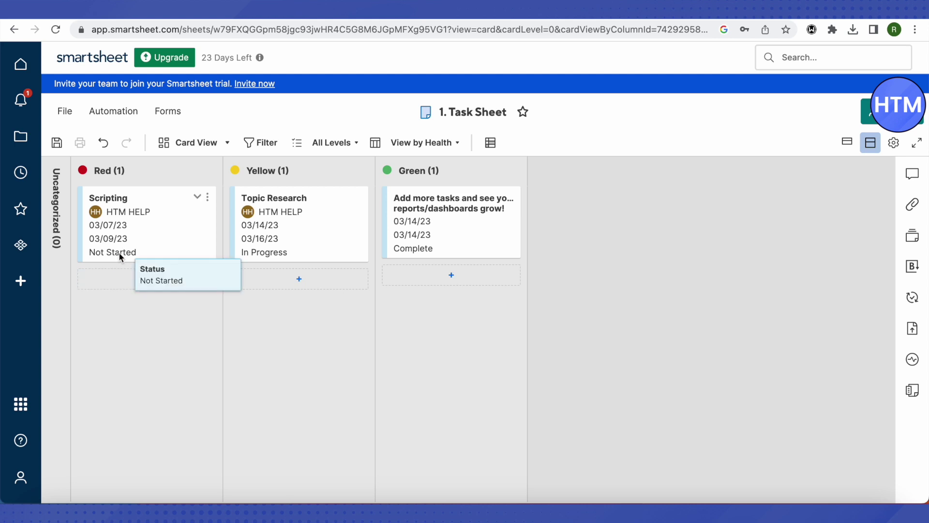
Search the Solution Center for "task" and look through the matching templates.
click(21, 283)
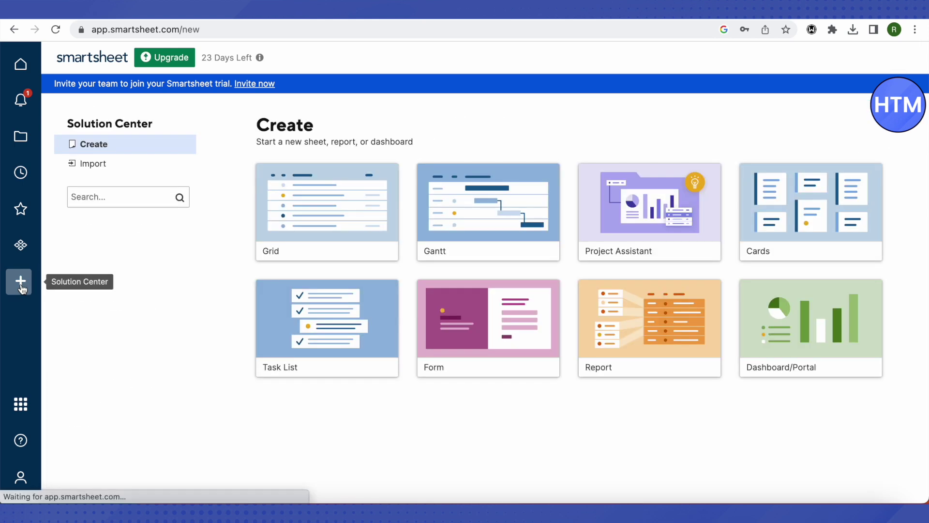
click(77, 197)
text(task)
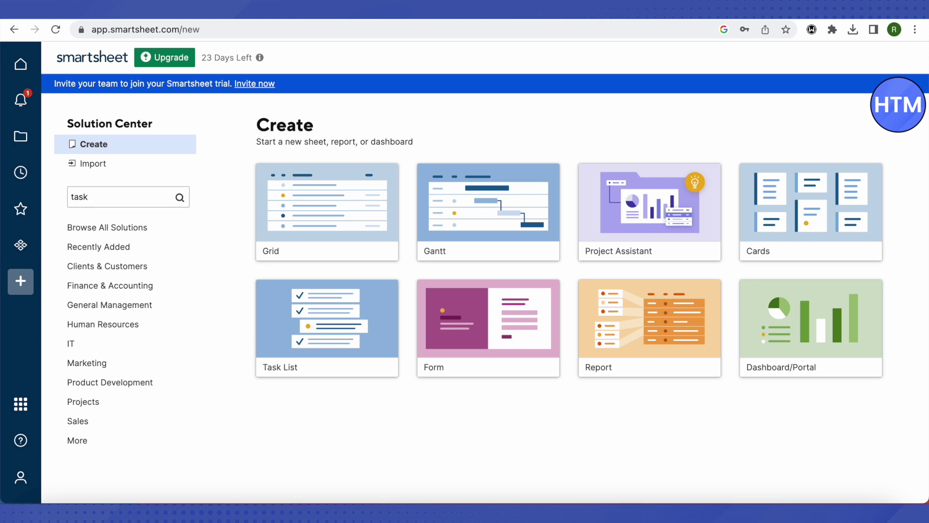
key(Return)
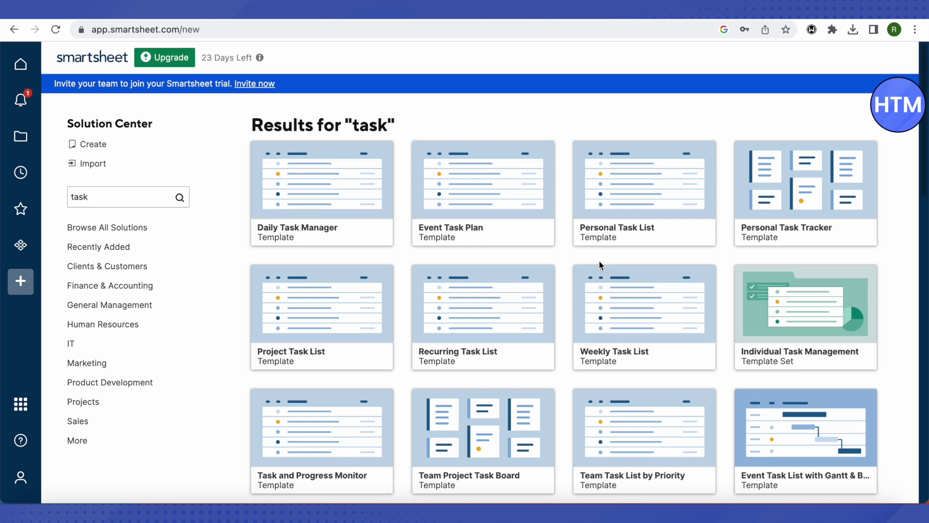
scroll(579, 266, down, 6)
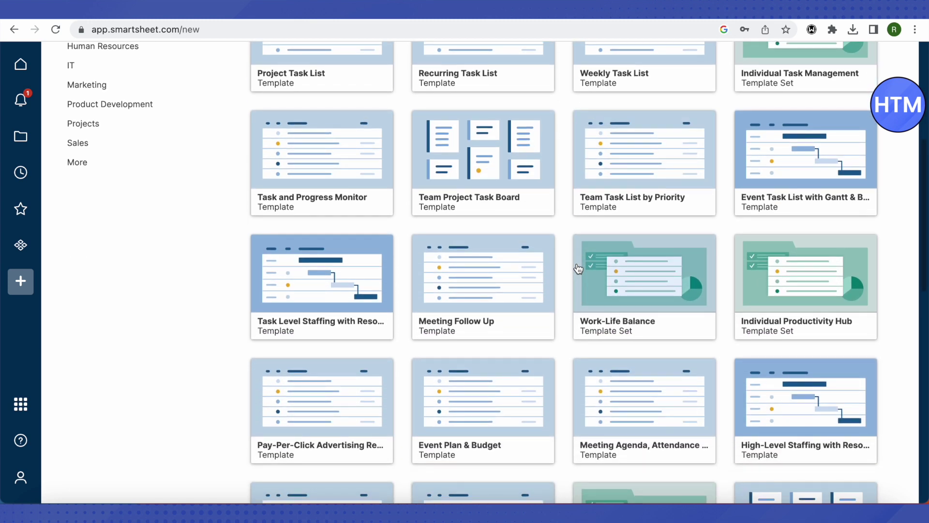
scroll(579, 268, up, 6)
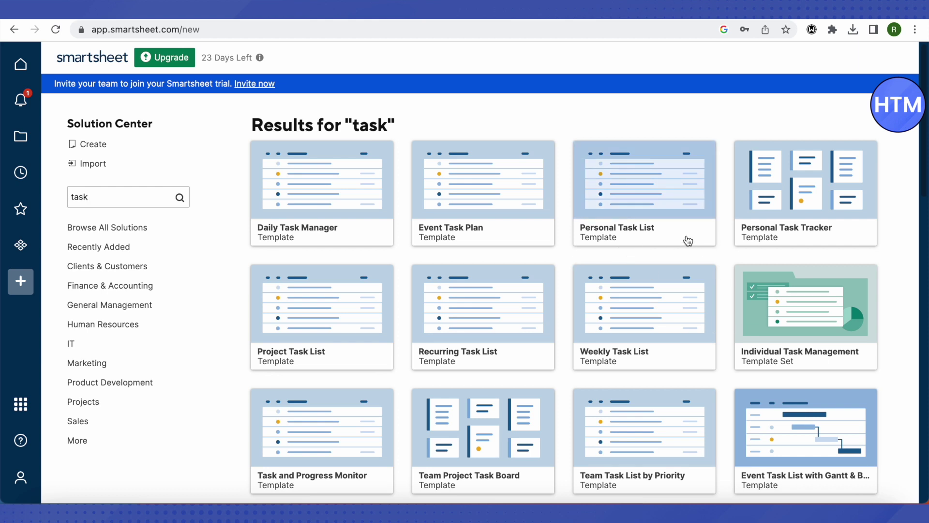
Compare the Personal Task Tracker and Daily Task Manager template previews and create a tracker from the Personal Task Tracker template.
click(773, 212)
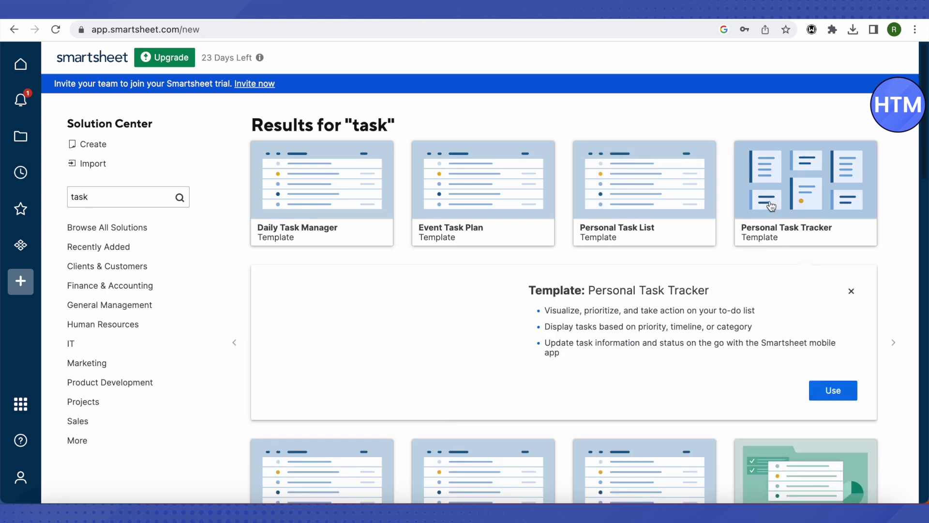
scroll(468, 304, down, 2)
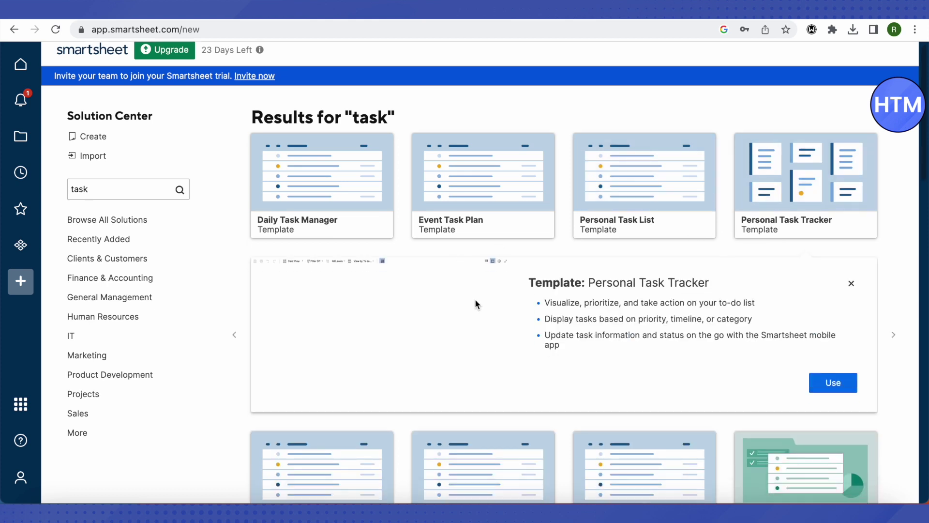
scroll(501, 286, up, 1)
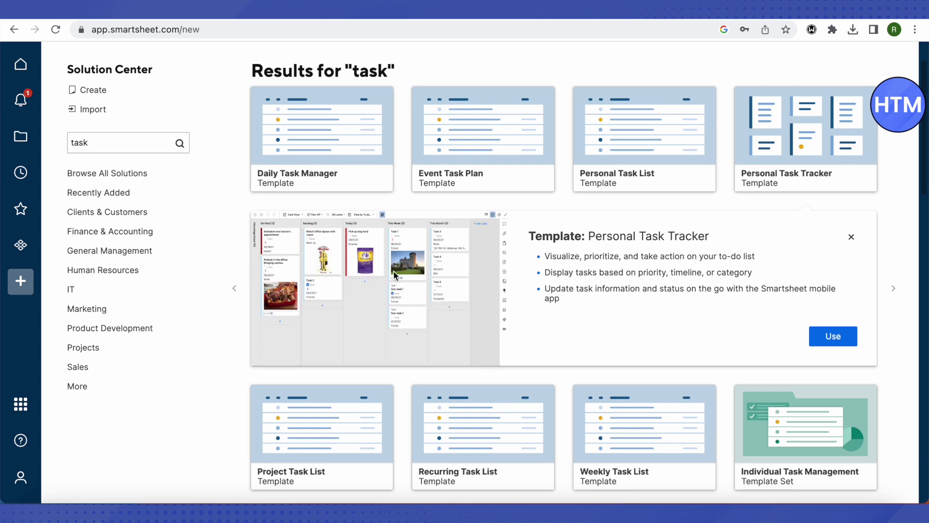
click(303, 140)
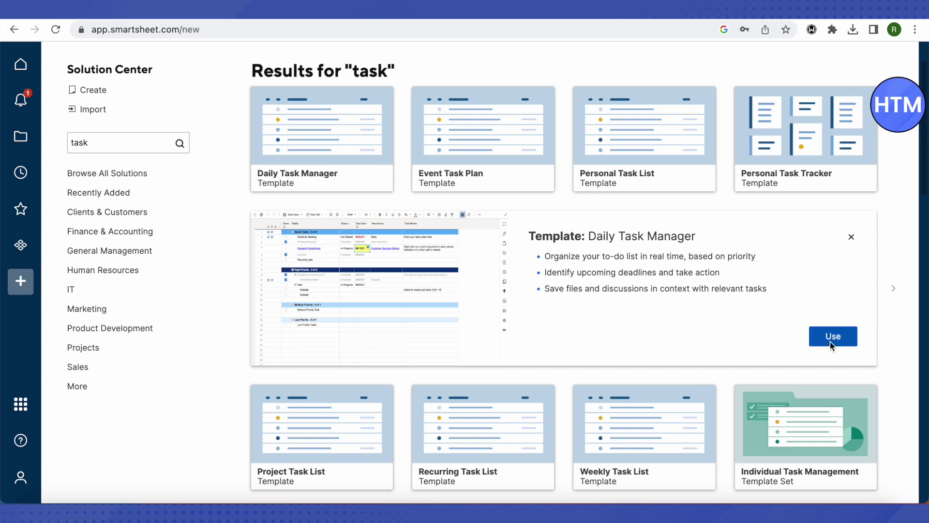
click(770, 141)
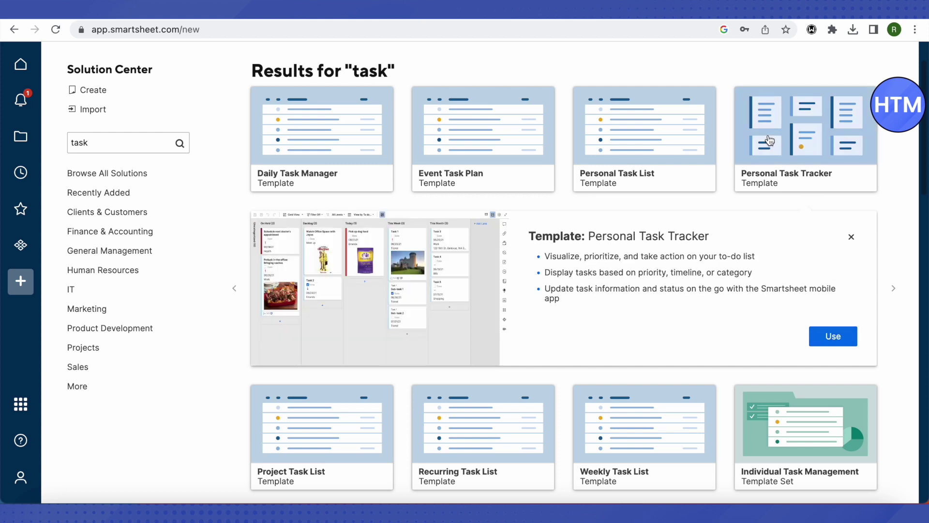
click(833, 339)
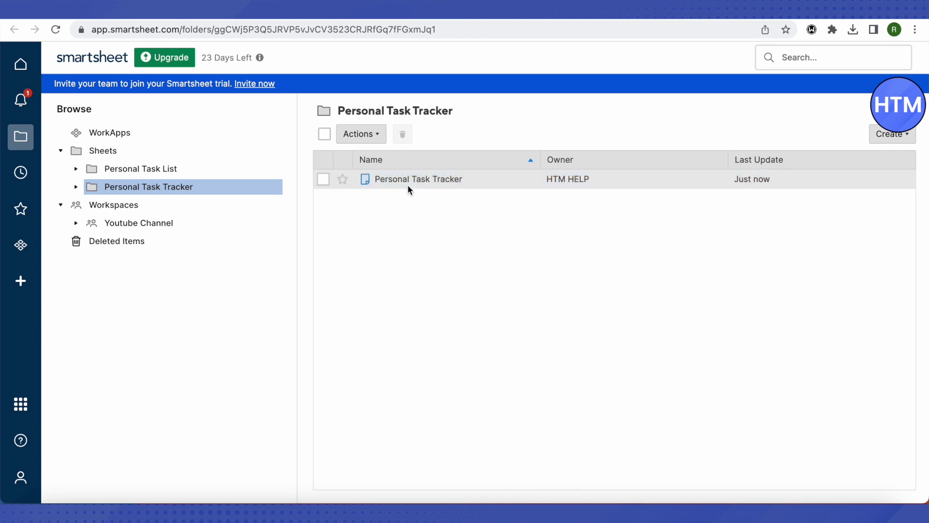
Open the new Personal Task Tracker sheet and look over the cards in its lanes.
click(399, 179)
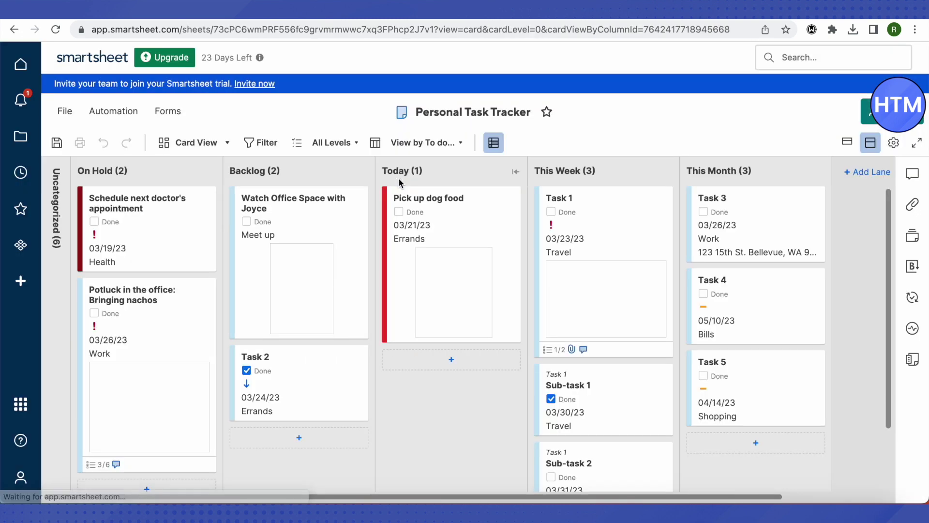
scroll(441, 341, down, 1)
scroll(441, 340, down, 2)
scroll(448, 333, up, 3)
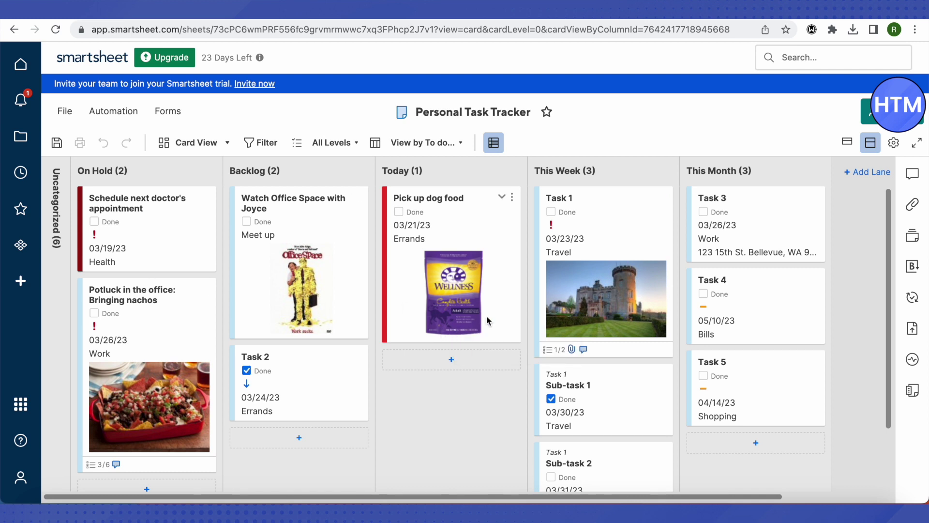
Open the "Schedule next doctor's appointment" card for editing, highlight its task name and close the form with the existing values.
mouse_move(472, 300)
click(175, 202)
click(165, 204)
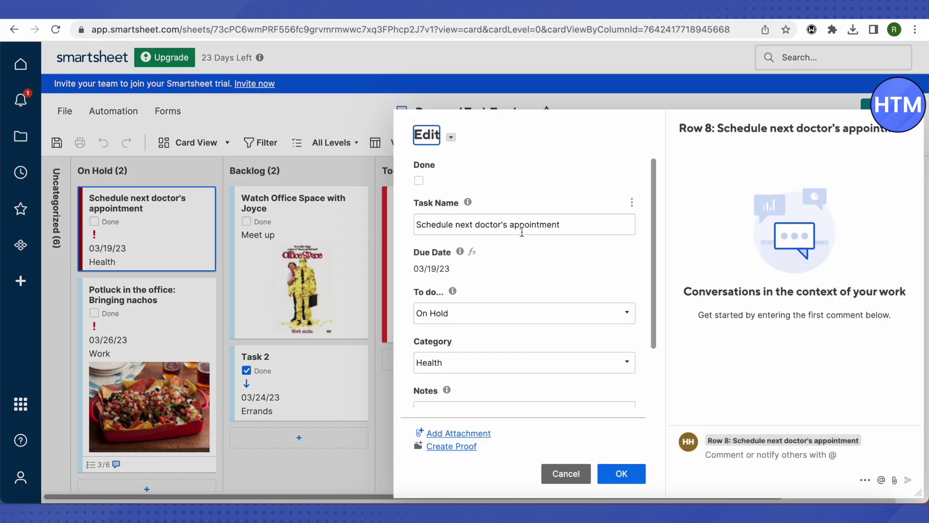
drag(563, 225, 394, 232)
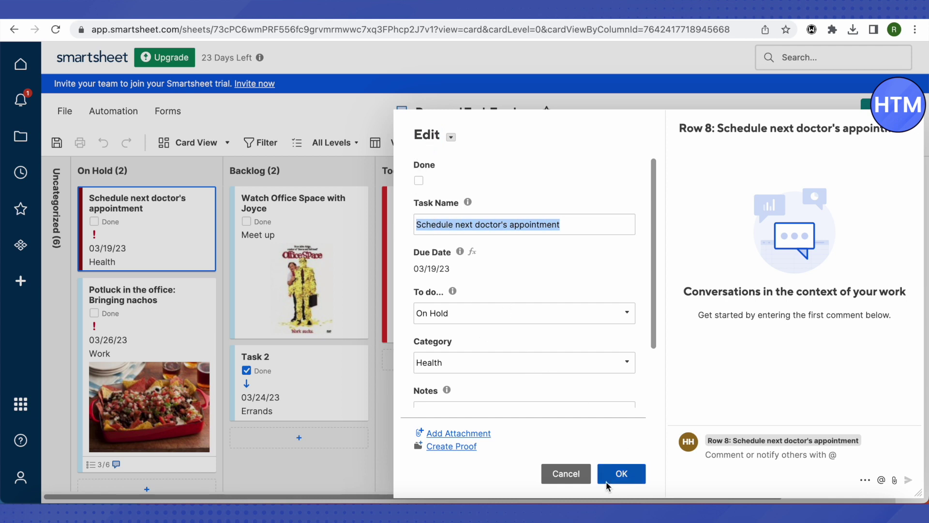
click(621, 474)
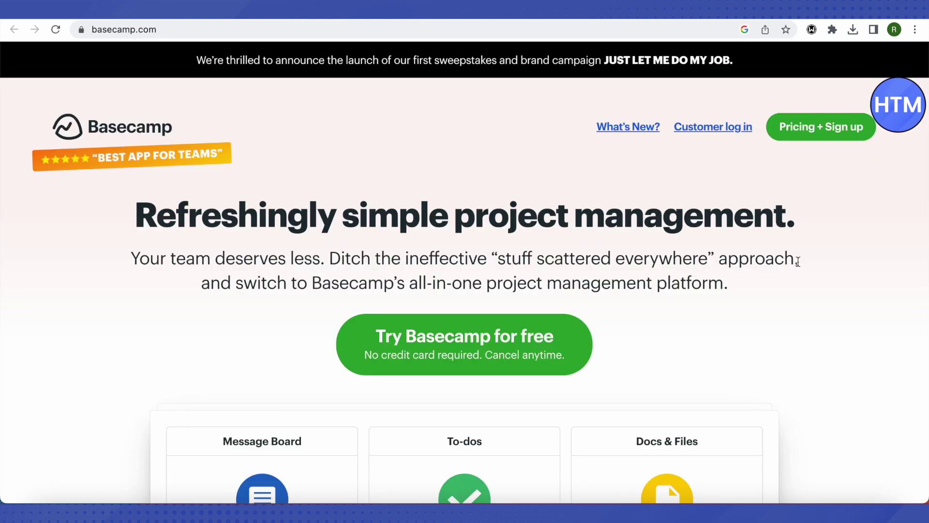
On the Basecamp website, look over the home page and its overview of project tools.
scroll(809, 261, down, 3)
scroll(840, 262, down, 6)
scroll(841, 262, up, 9)
scroll(840, 262, down, 7)
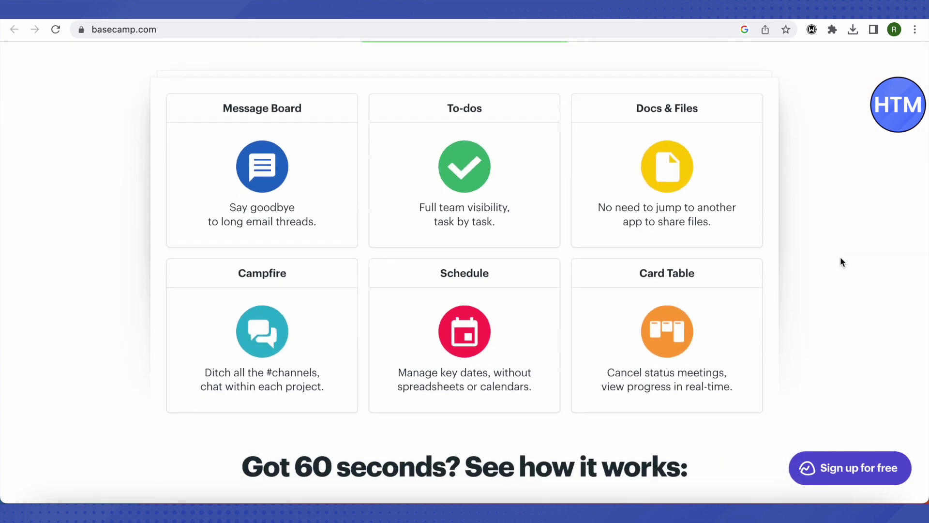
scroll(840, 262, up, 5)
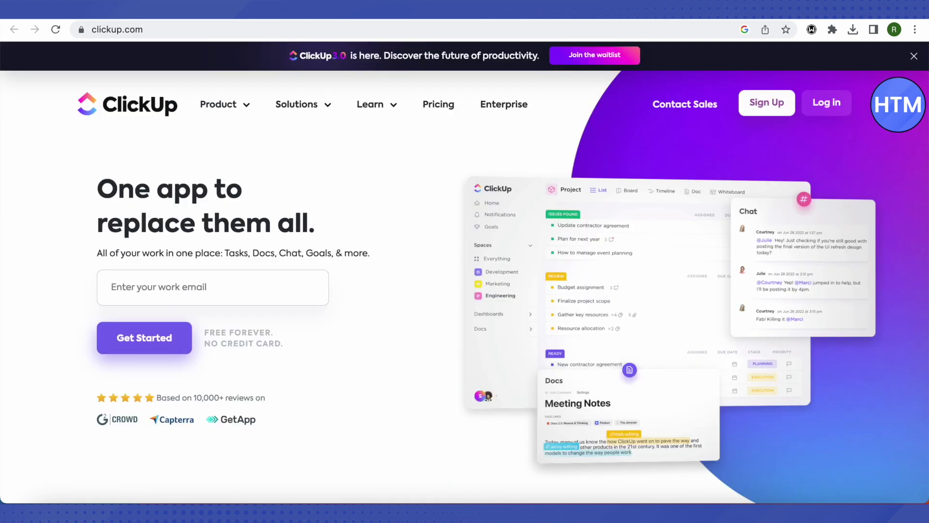